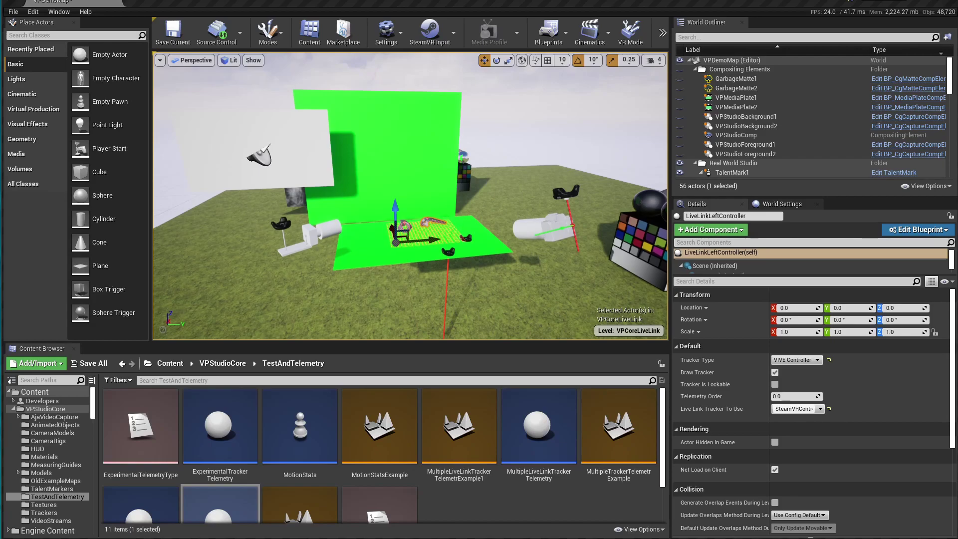
Search the project's plugins for "live" and check that Live Link and LiveLinkXR are enabled
left_click(398, 34)
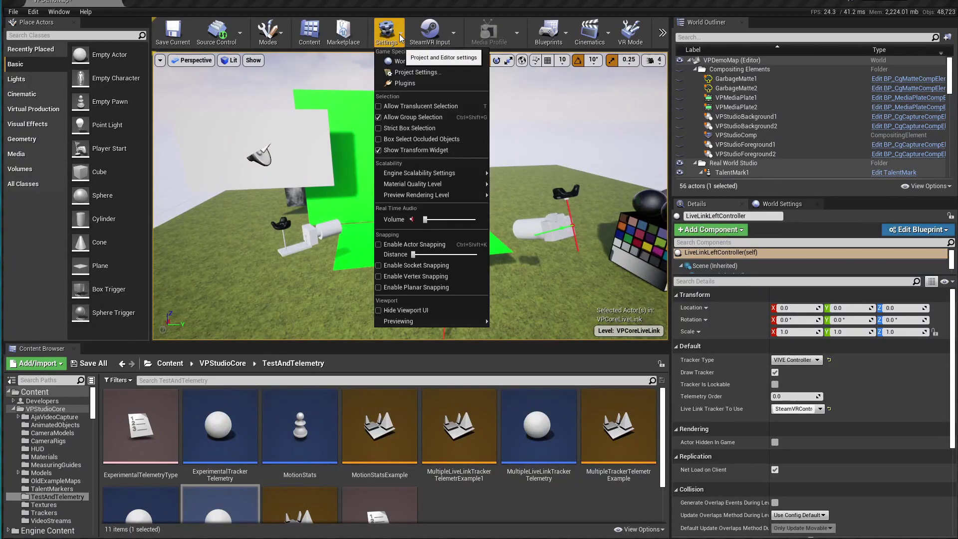
left_click(408, 83)
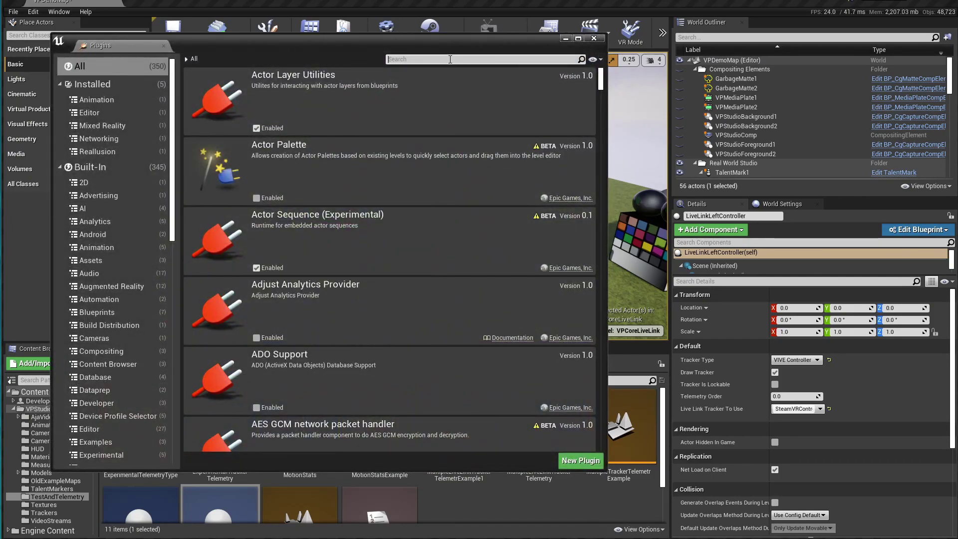
type("live")
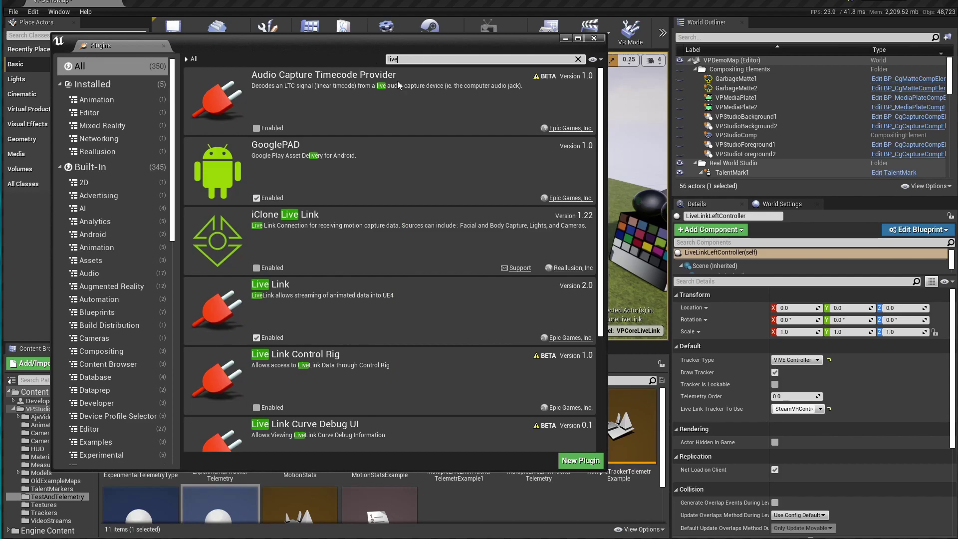
left_click_drag(600, 192, 599, 303)
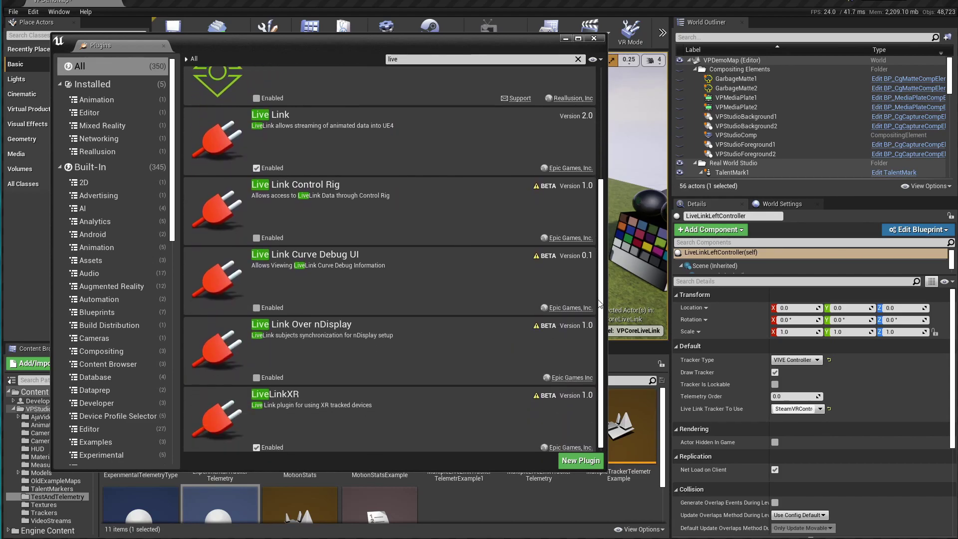
left_click(256, 167)
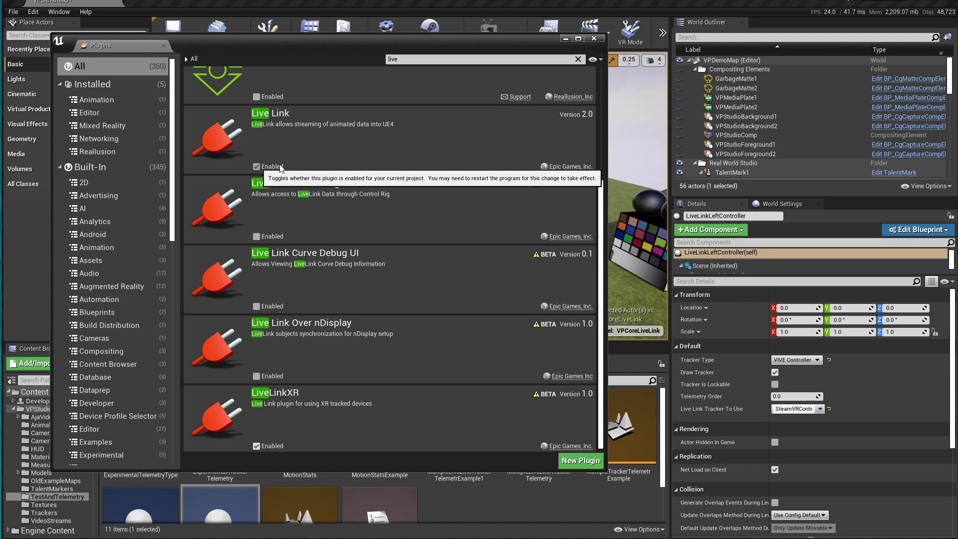
left_click(256, 446)
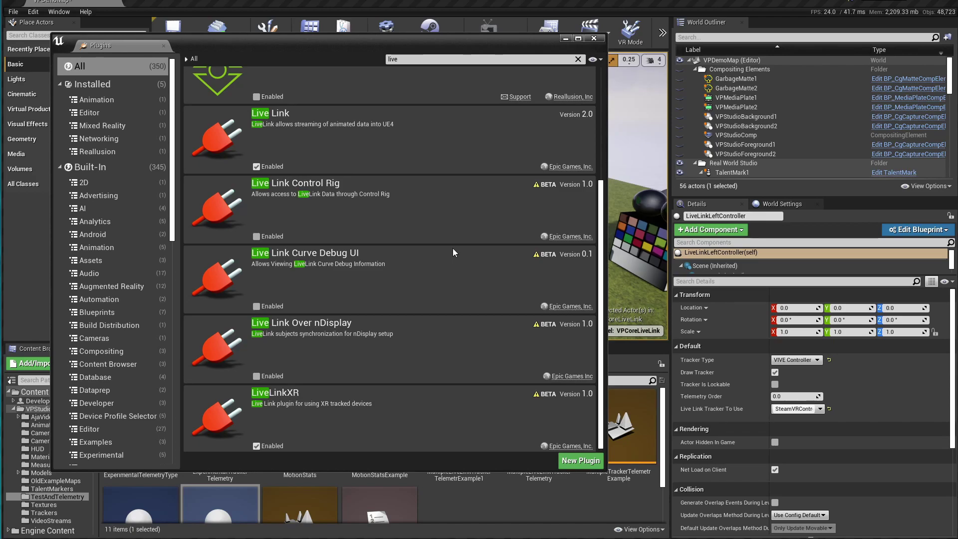
left_click(164, 45)
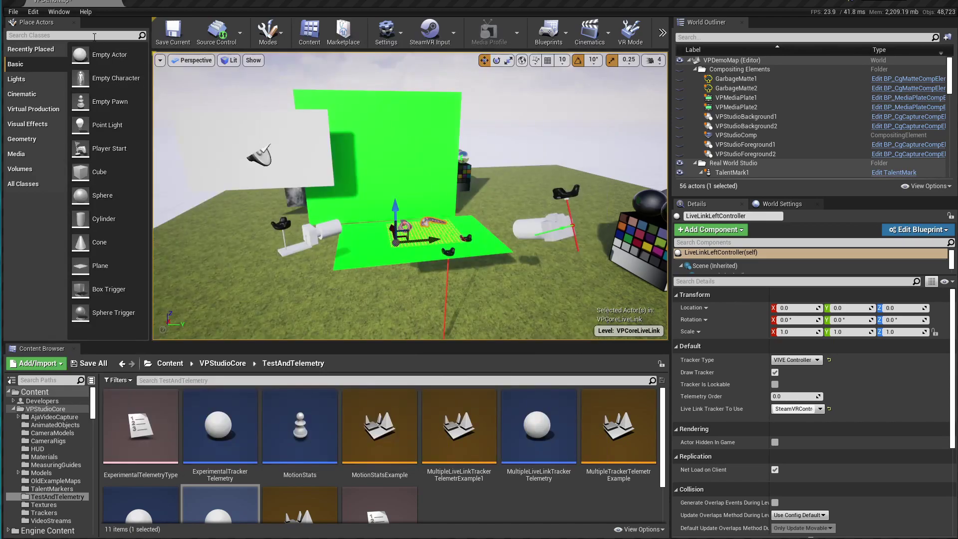
Add a LiveLinkXR source in Live Link that tracks trackers and controllers but not HMDs
left_click(58, 12)
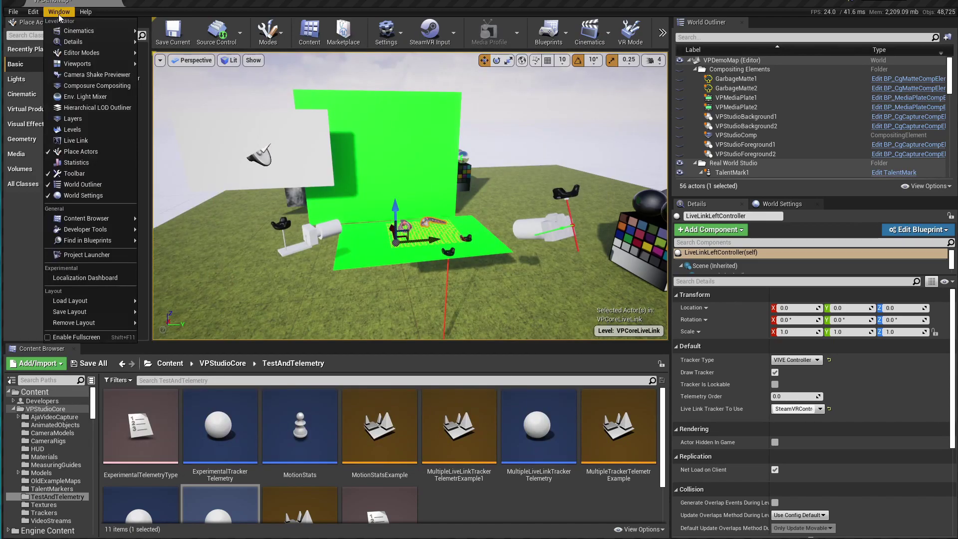
left_click(76, 142)
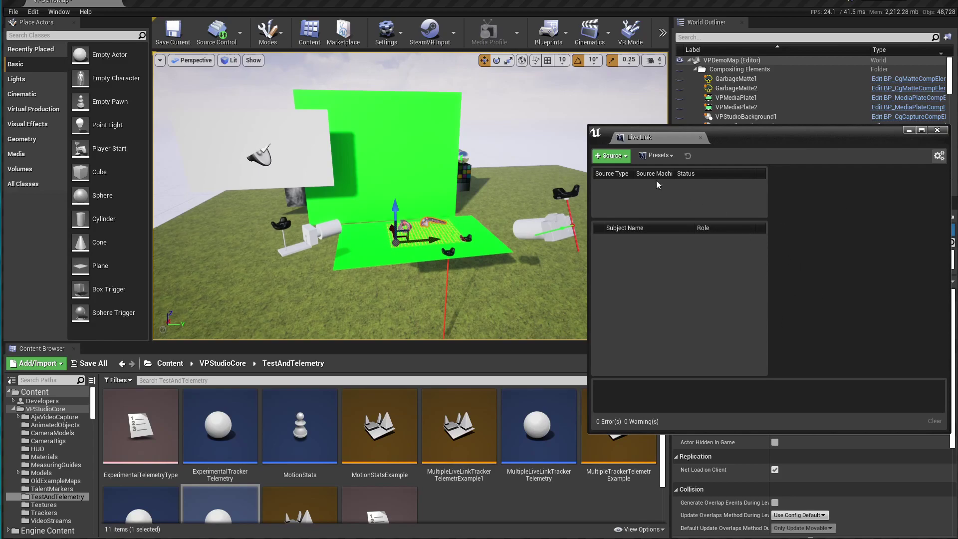
left_click(610, 155)
mouse_move(637, 190)
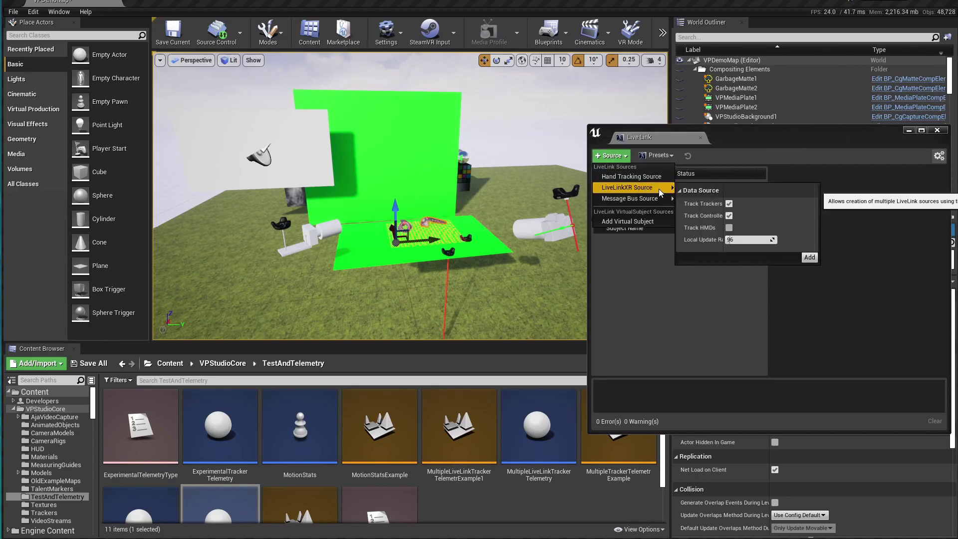
key("Escape")
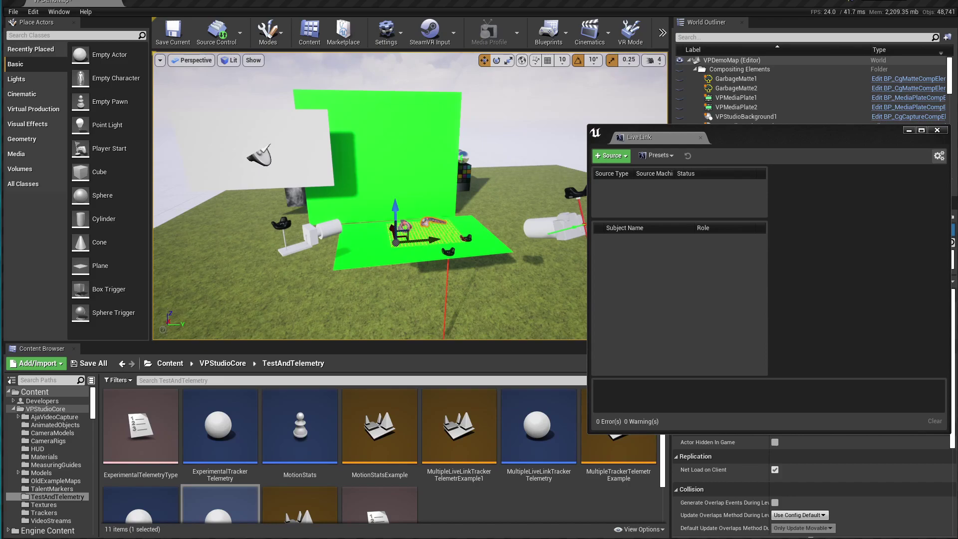
left_click(608, 158)
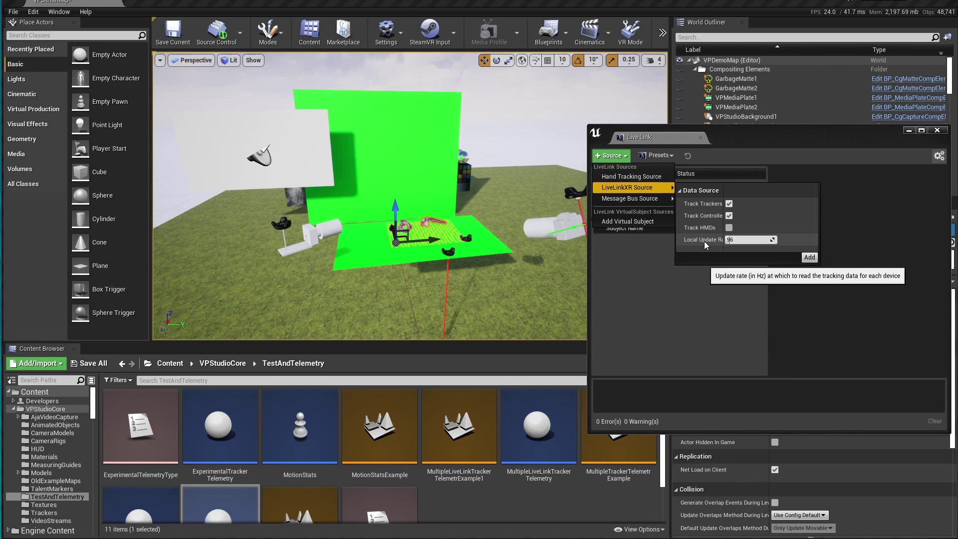
left_click(809, 258)
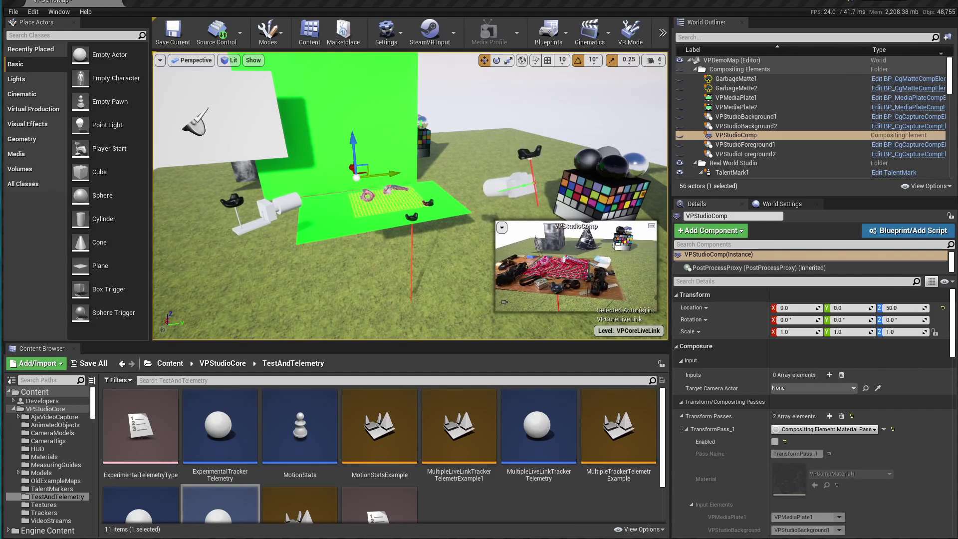
Set the XR source's buffer offset to 0.16 s and close the Live Link window
key("alt+Tab")
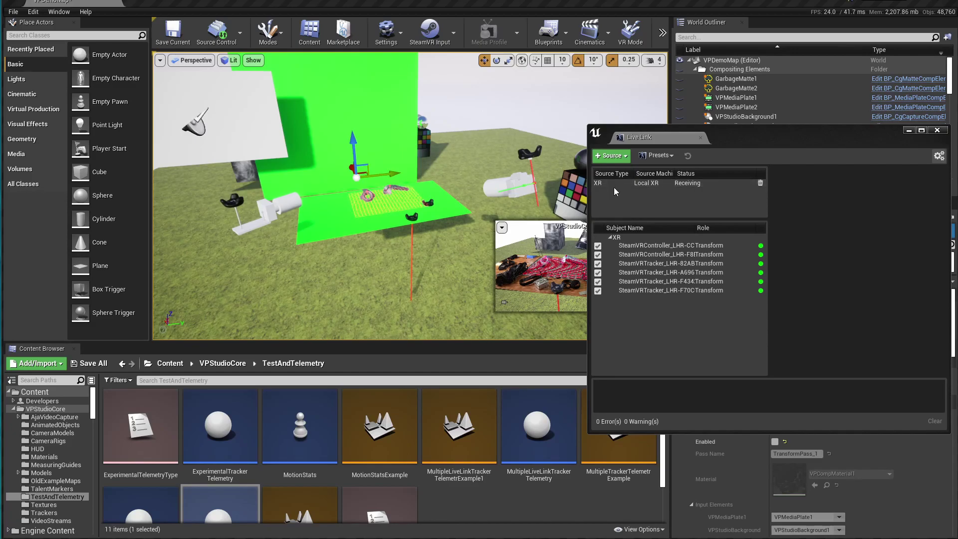
left_click(681, 182)
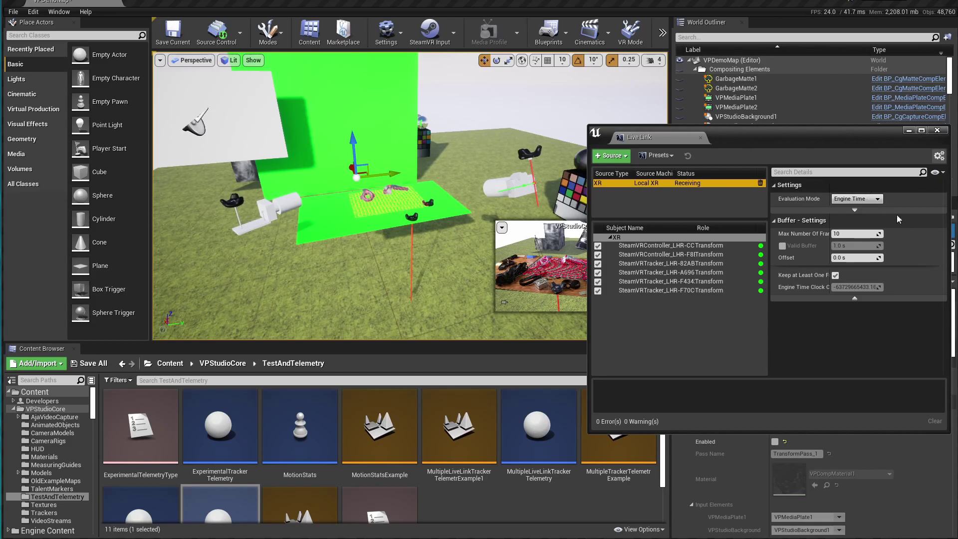
left_click(859, 258)
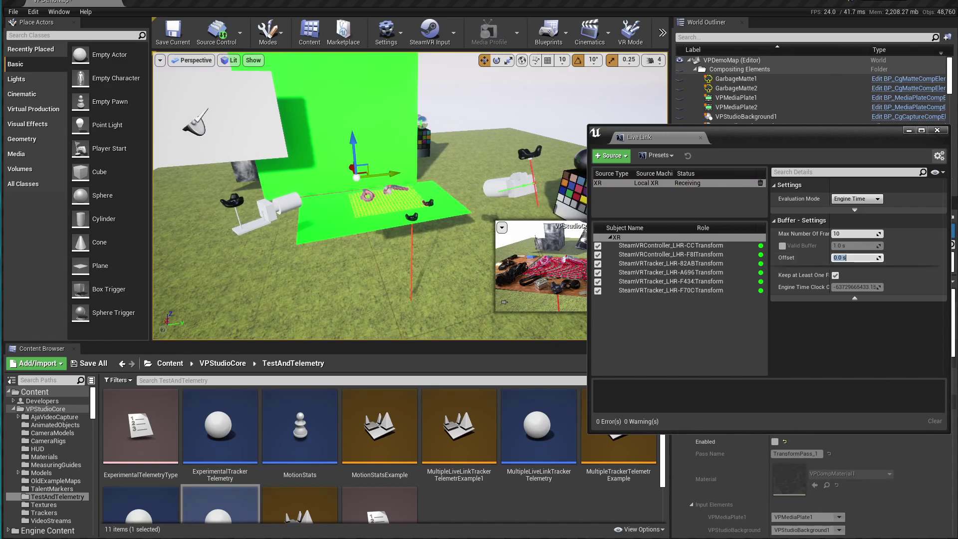
type(".16")
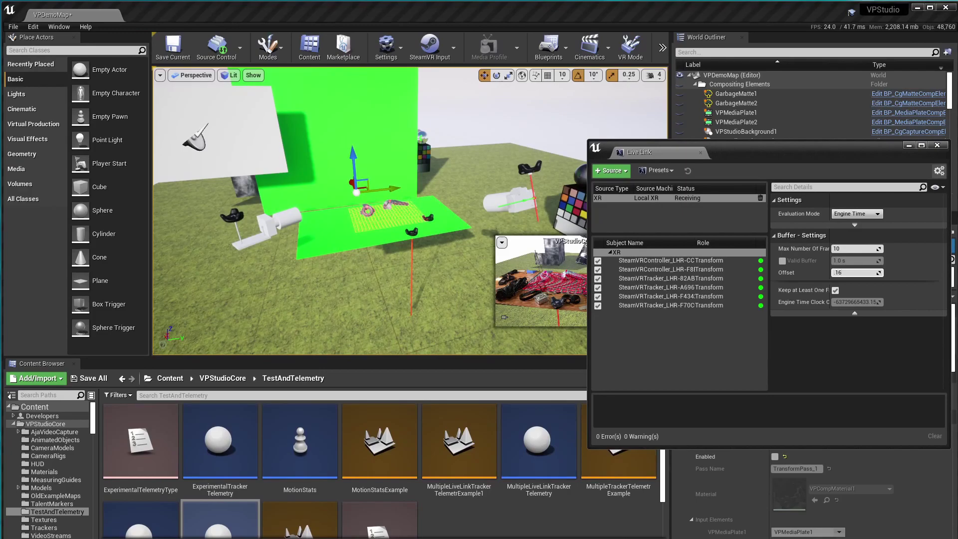
key("Return")
left_click(701, 153)
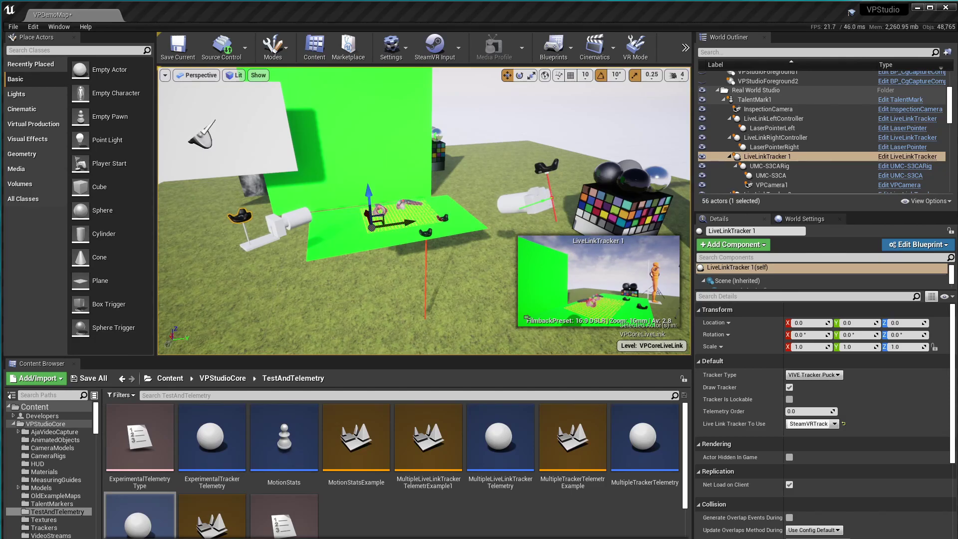
Open the VPStudioComp preview in its own window and place it over the viewport
scroll(758, 159, "up", 5)
left_click(761, 150)
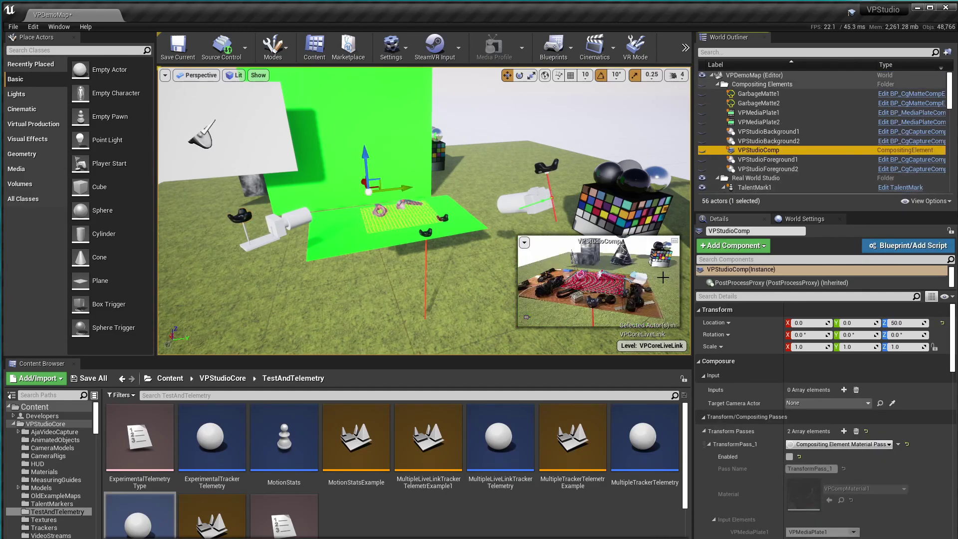
left_click(674, 243)
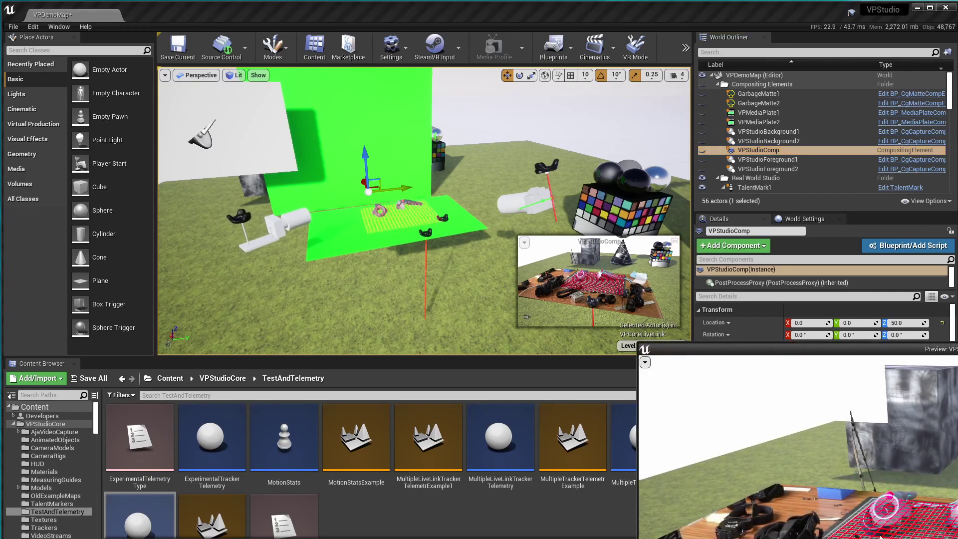
left_click_drag(799, 348, 376, 109)
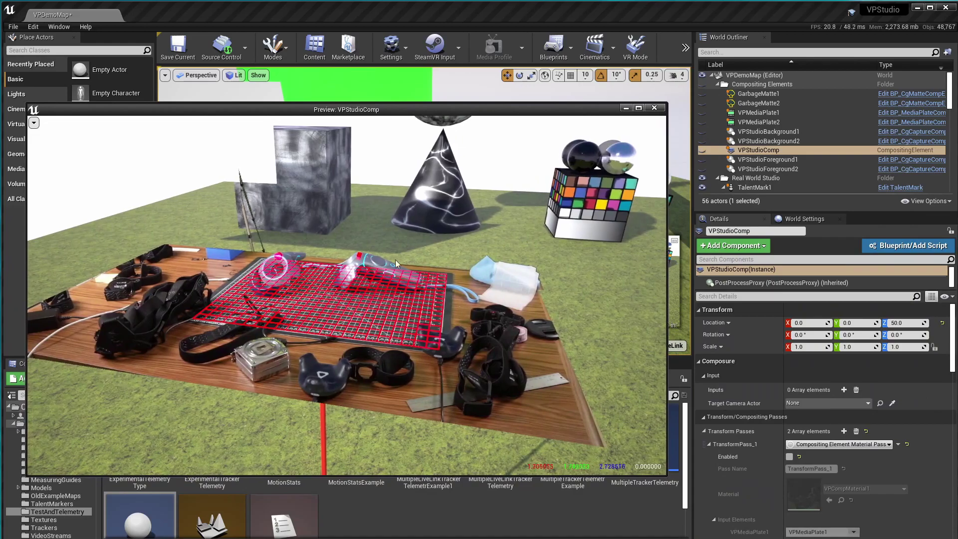
Set the MatteDesk actor's desk width to about 119.34 cm
scroll(783, 170, "down", 2)
scroll(784, 172, "down", 8)
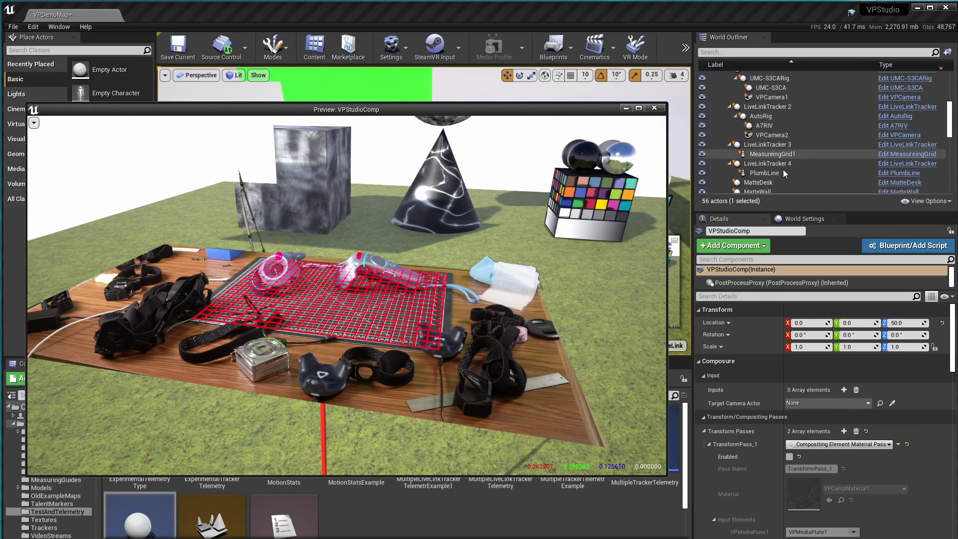
scroll(784, 173, "down", 3)
left_click(777, 152)
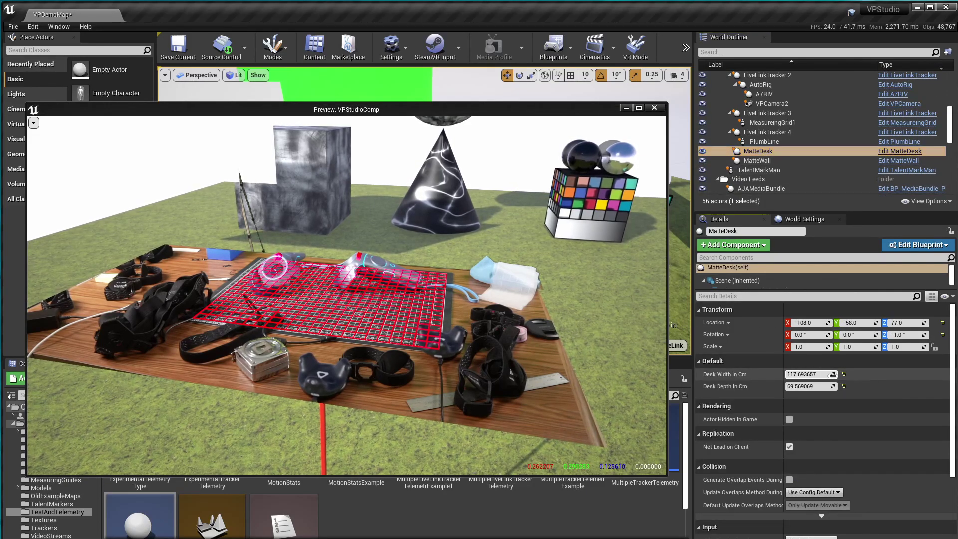
mouse_move(832, 375)
left_mouse_down()
mouse_move(856, 375)
mouse_move(833, 375)
left_mouse_up()
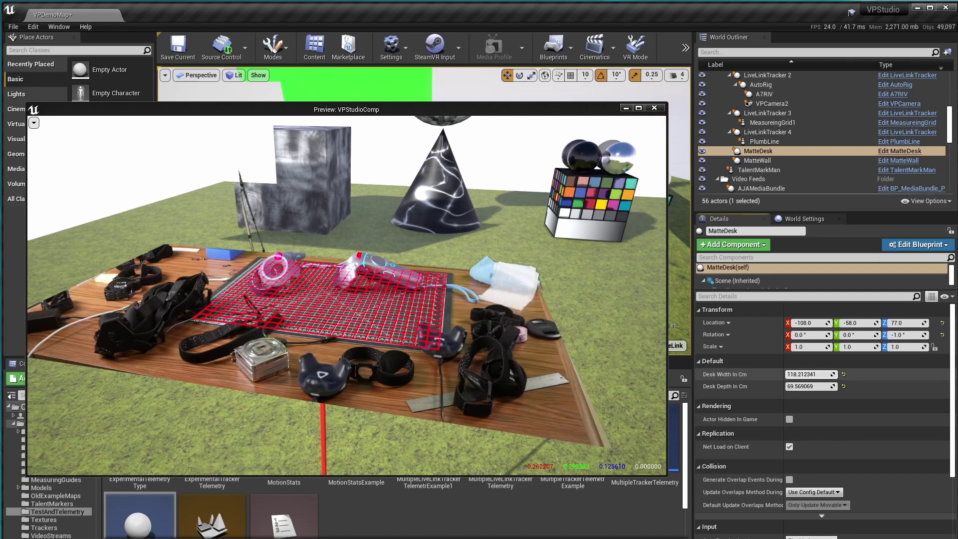
left_click_drag(833, 375, 835, 375)
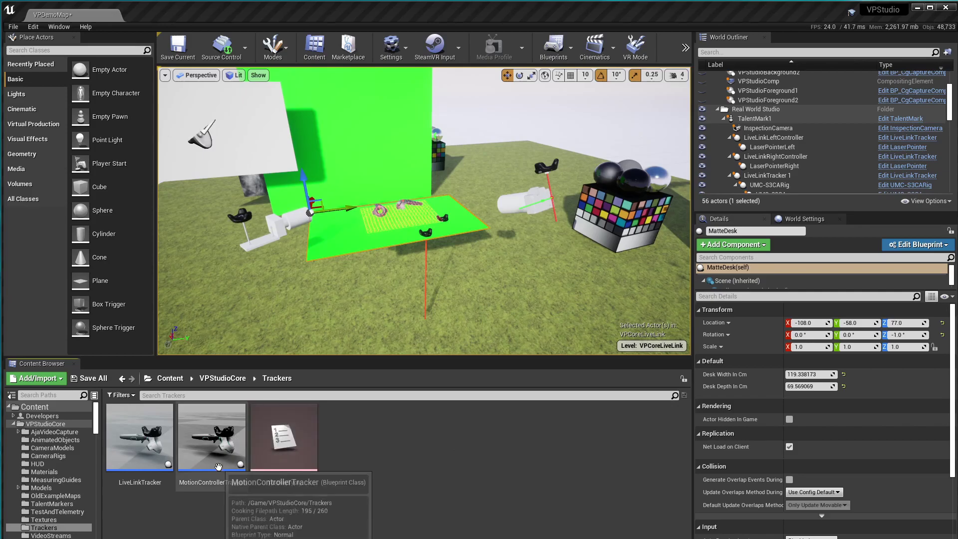
Choose VIVE Tracker Puck as the tracker type of LiveLinkTracker 1
mouse_move(212, 458)
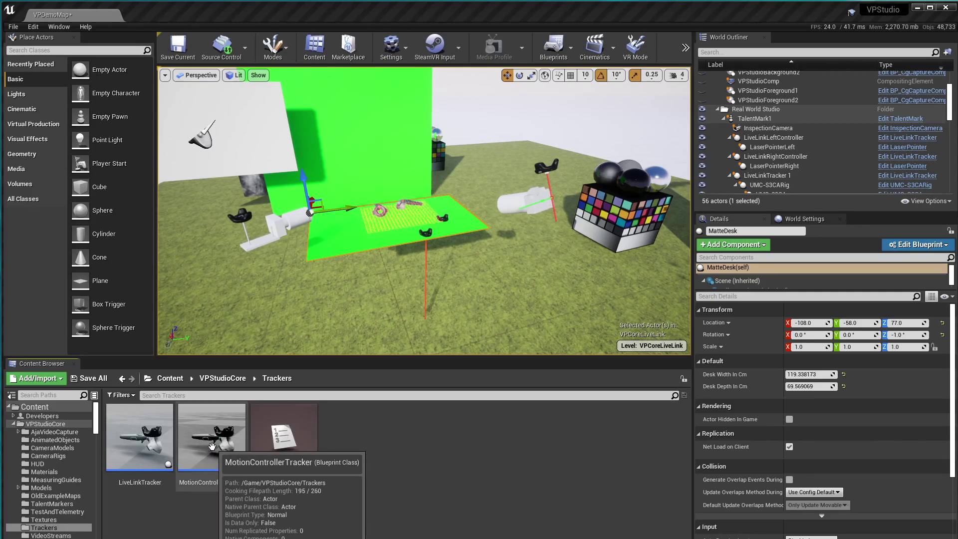
mouse_move(143, 462)
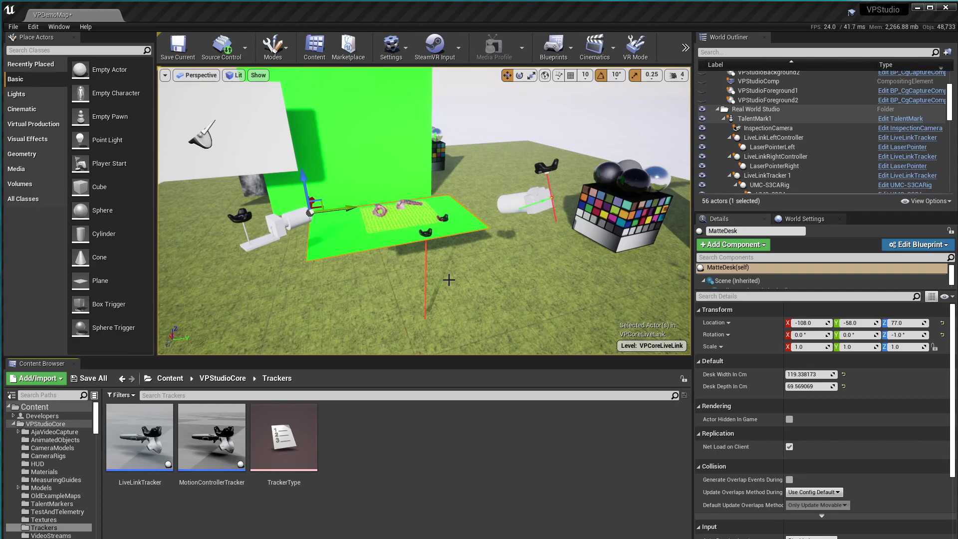
scroll(823, 133, "up", 1)
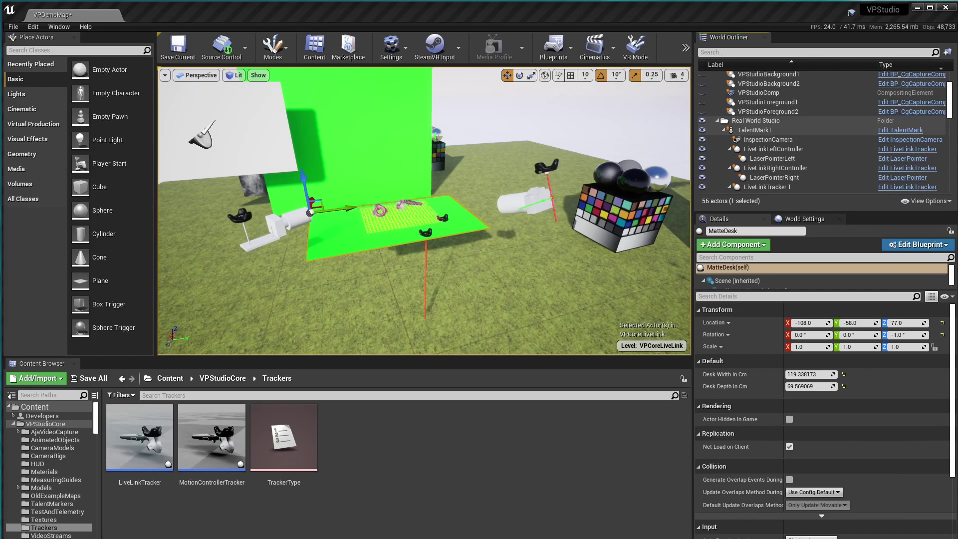
scroll(784, 145, "down", 2)
left_click(768, 139)
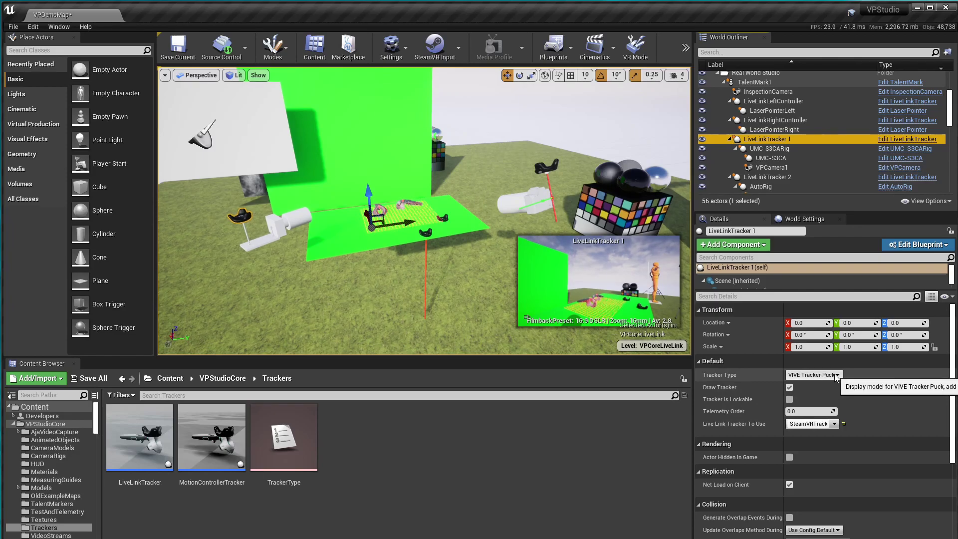
left_click(817, 377)
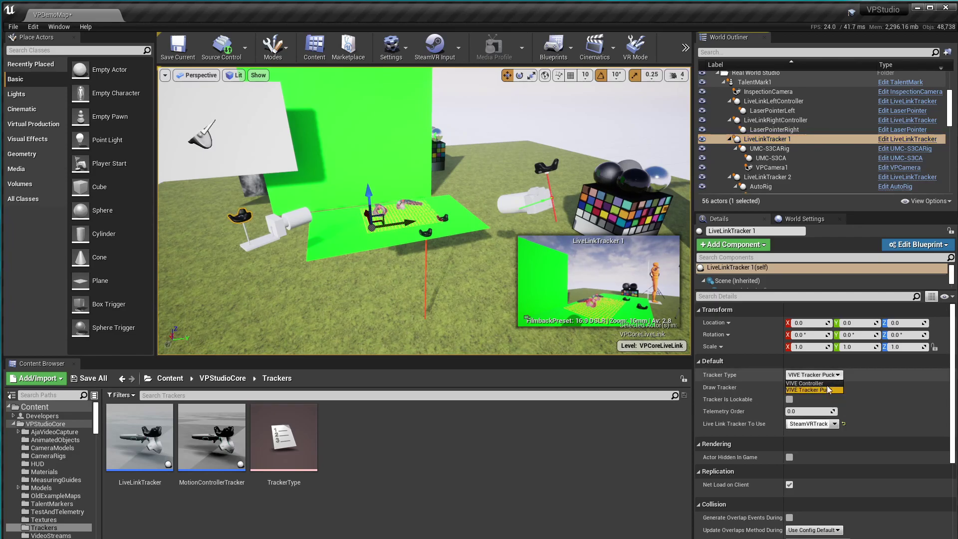
left_click(826, 390)
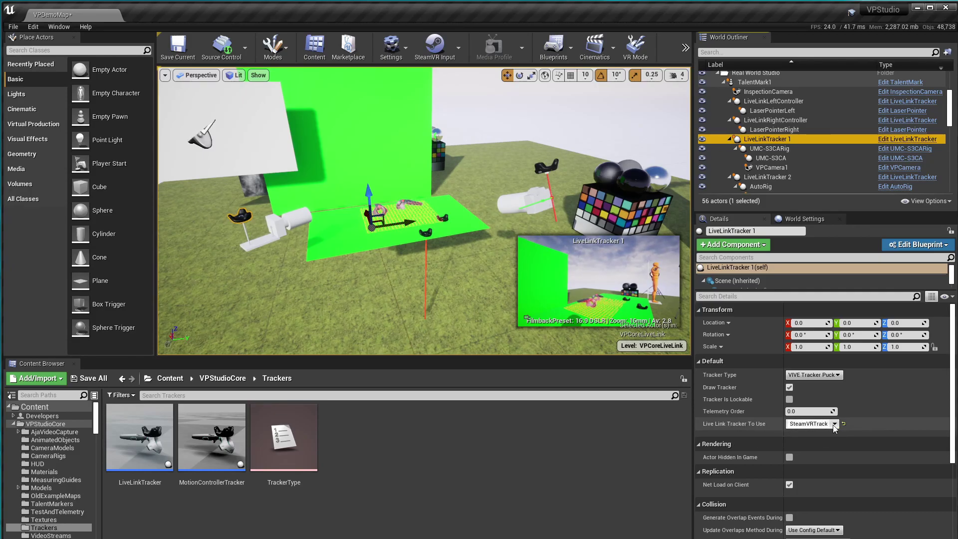
Compare the Live Link source's subjects with the tracker choices offered for LiveLinkTracker 1
left_click(54, 28)
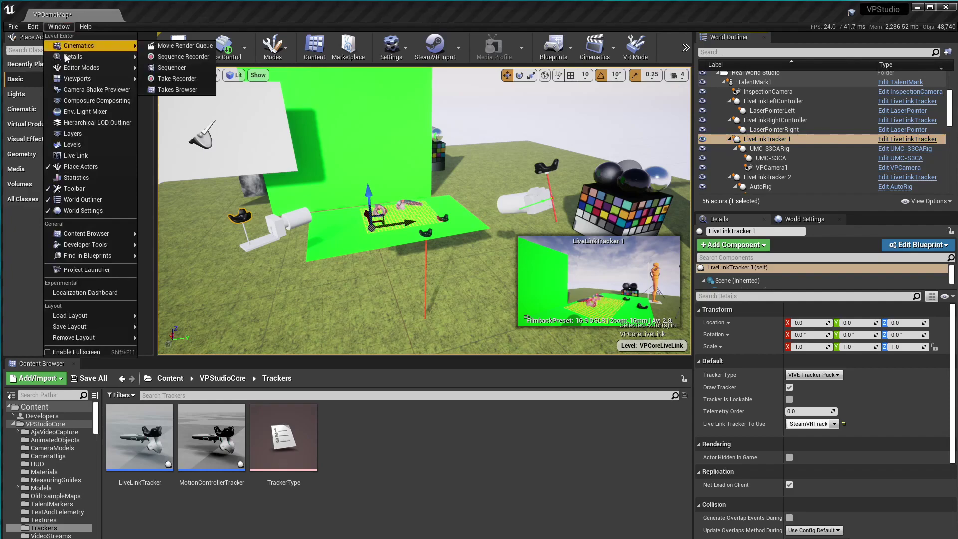
left_click(76, 155)
left_click_drag(763, 154, 456, 217)
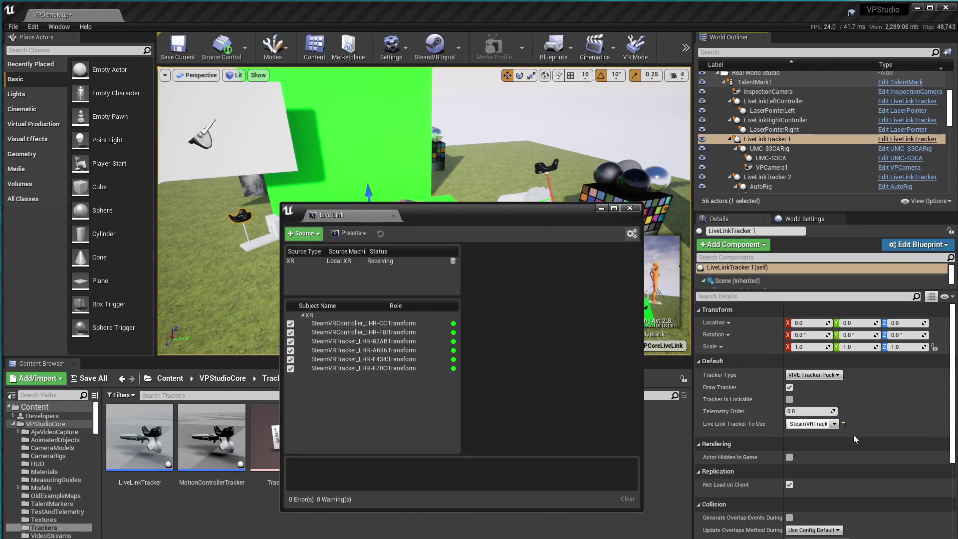
left_click(834, 424)
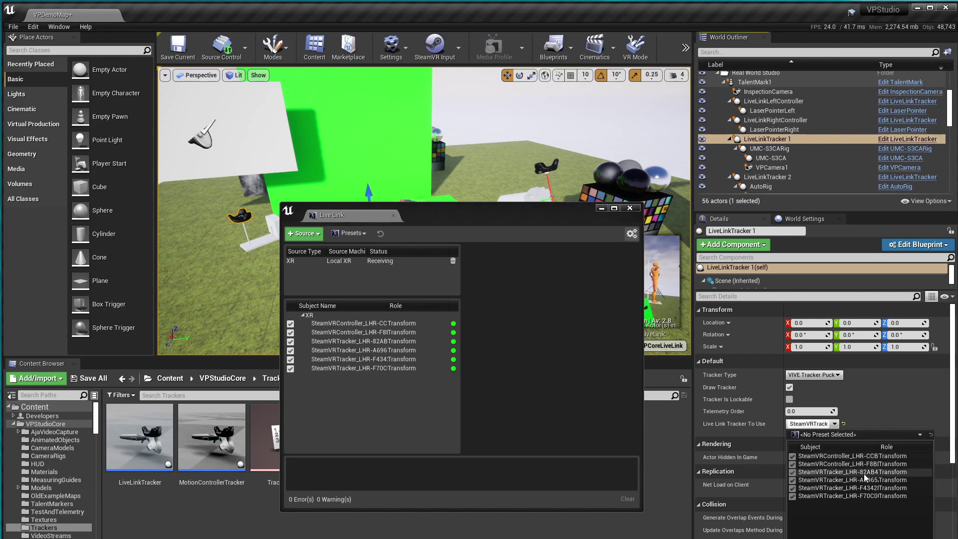
left_click(890, 394)
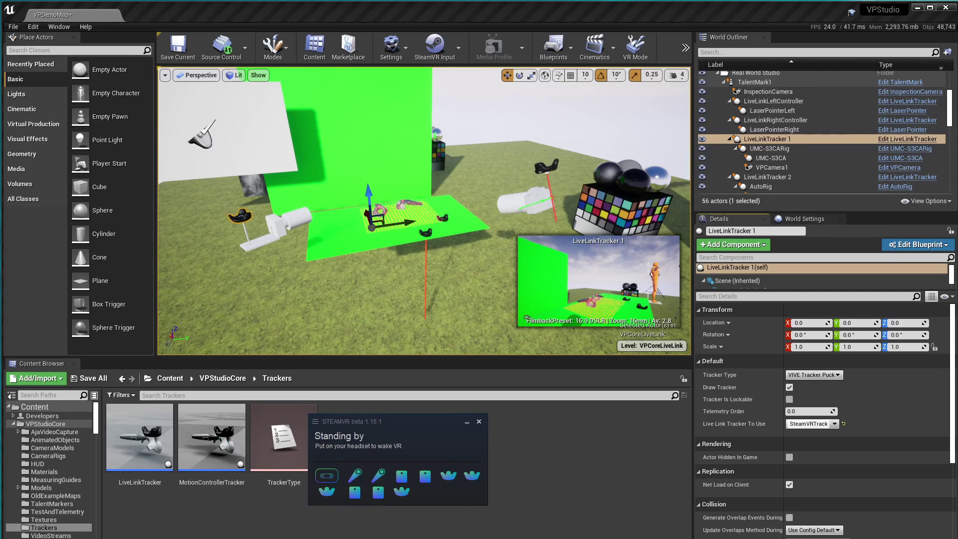
Switch to SteamVR and review the role assigned to each device in the Vive tracker management settings
left_click(328, 424)
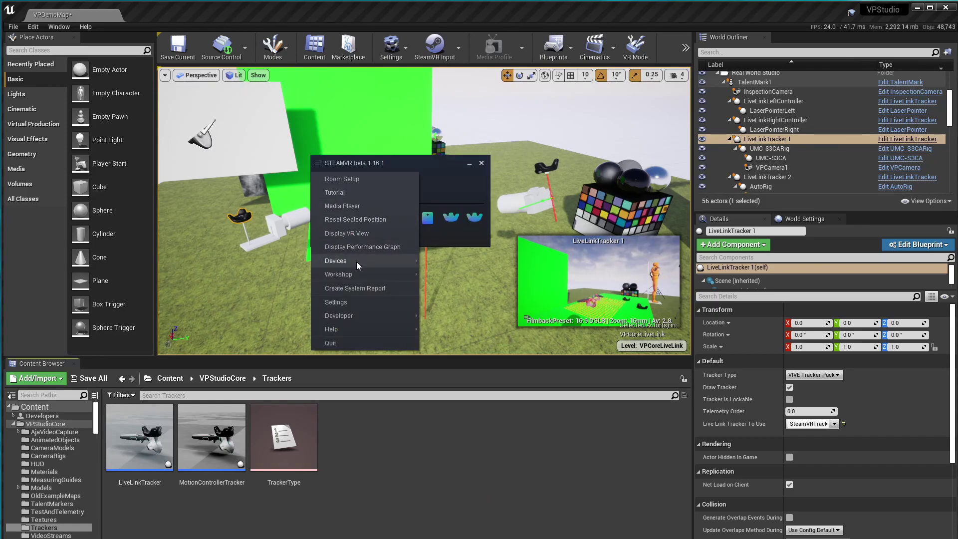
mouse_move(356, 263)
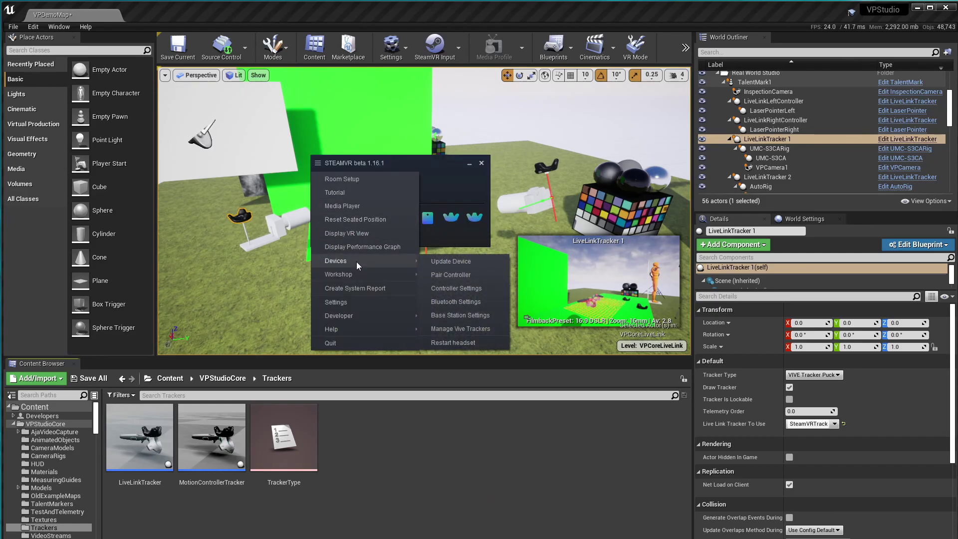
left_click(463, 330)
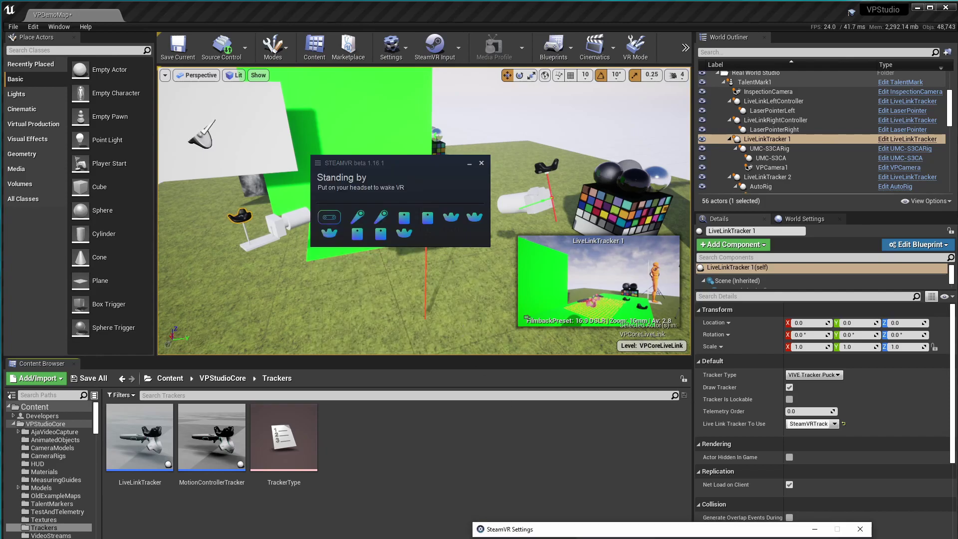
left_click_drag(608, 256, 574, 163)
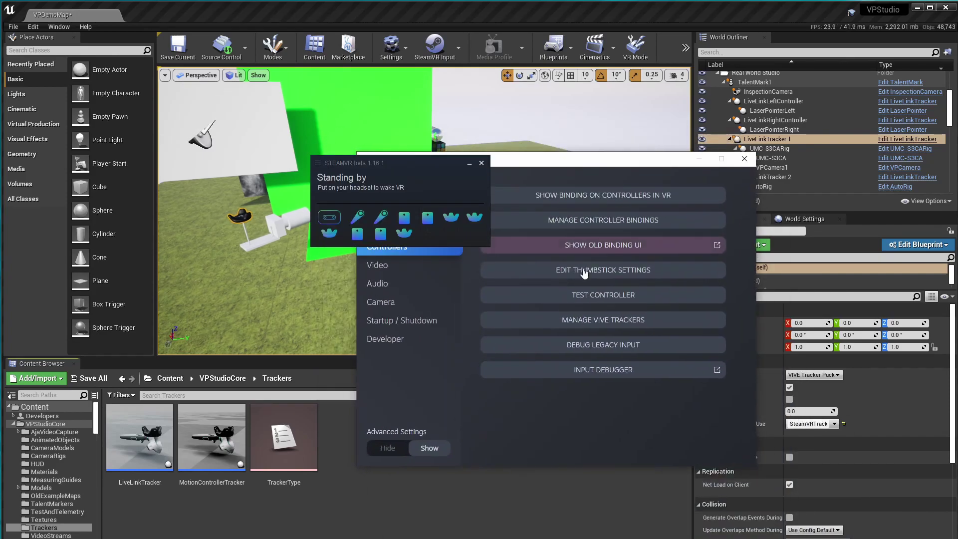
left_click(610, 320)
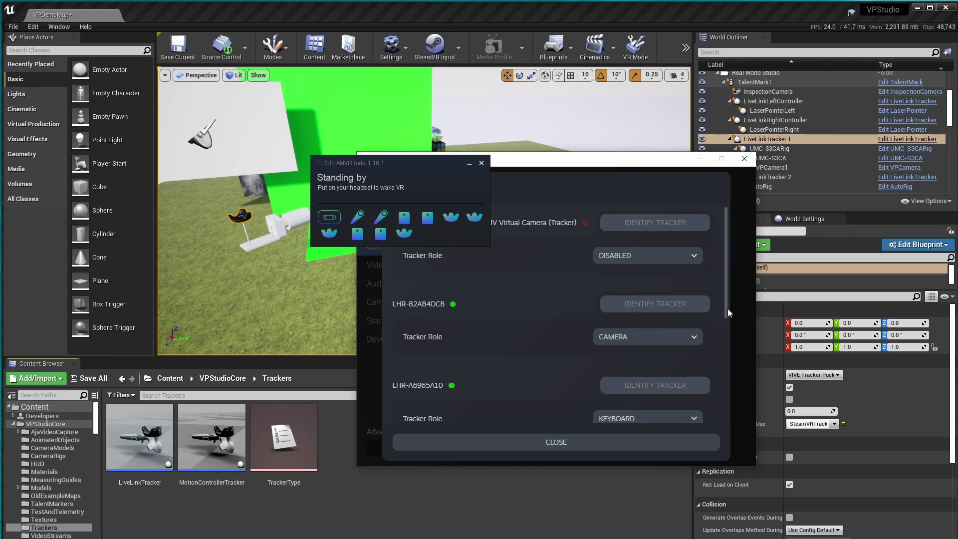
left_click_drag(727, 309, 726, 379)
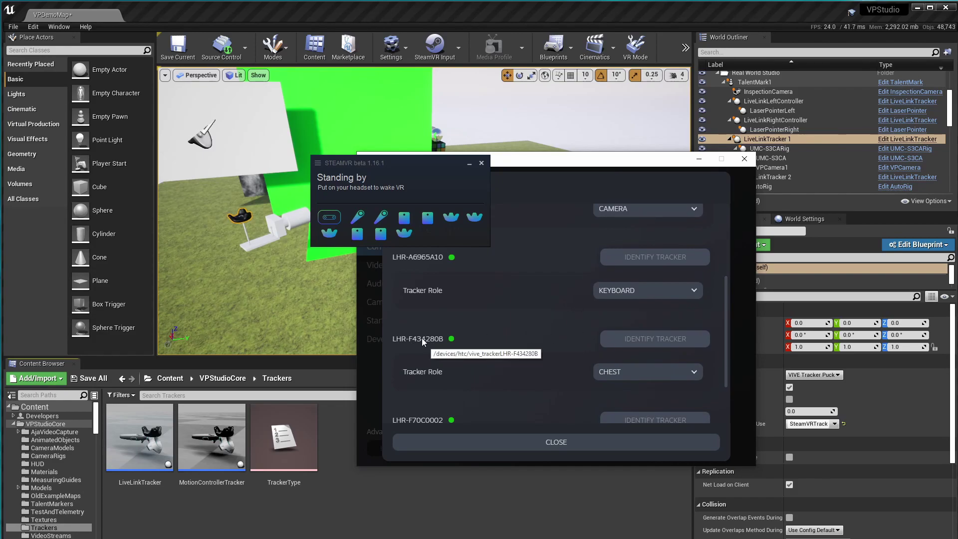
left_click(590, 445)
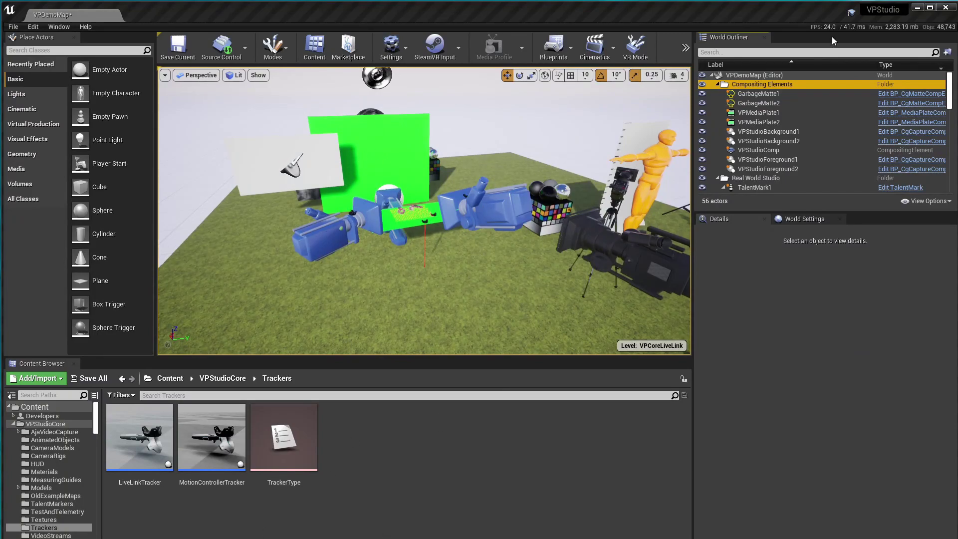
Hide all actors of the Compositing Elements folder in the scene and select the Real World Studio folder
left_click(702, 84)
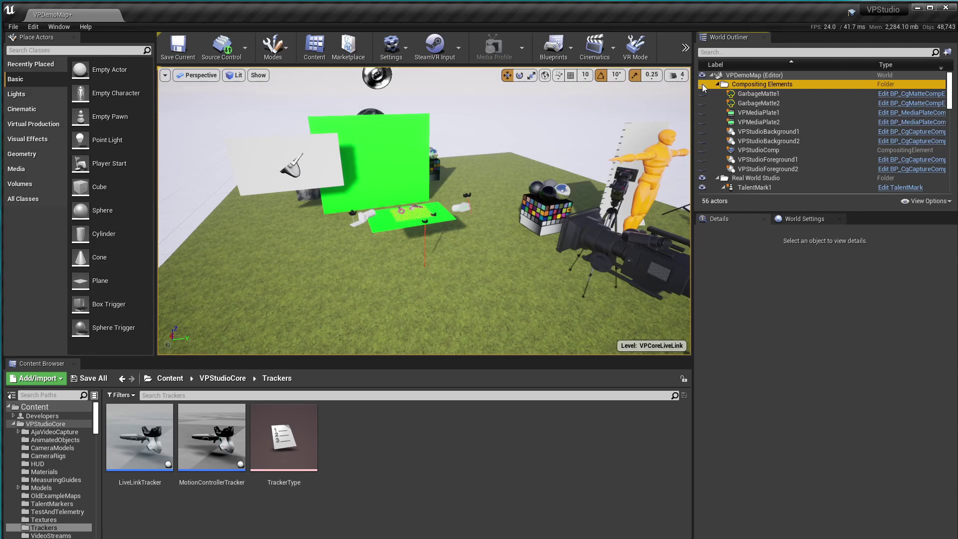
left_click(756, 178)
scroll(755, 178, "down", 1)
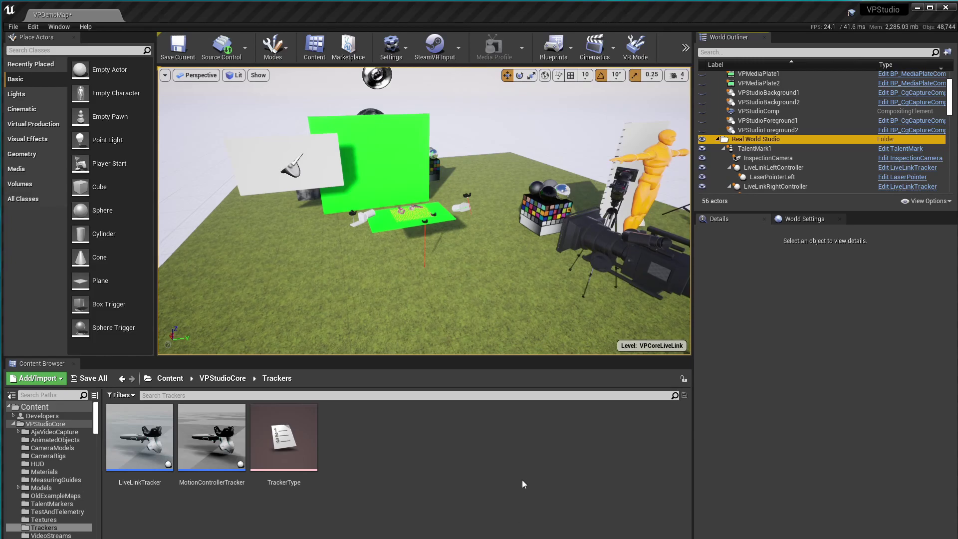
Choose Player Viewport Compositing Output as the output pass of the VPStudioComp element
left_click(770, 114)
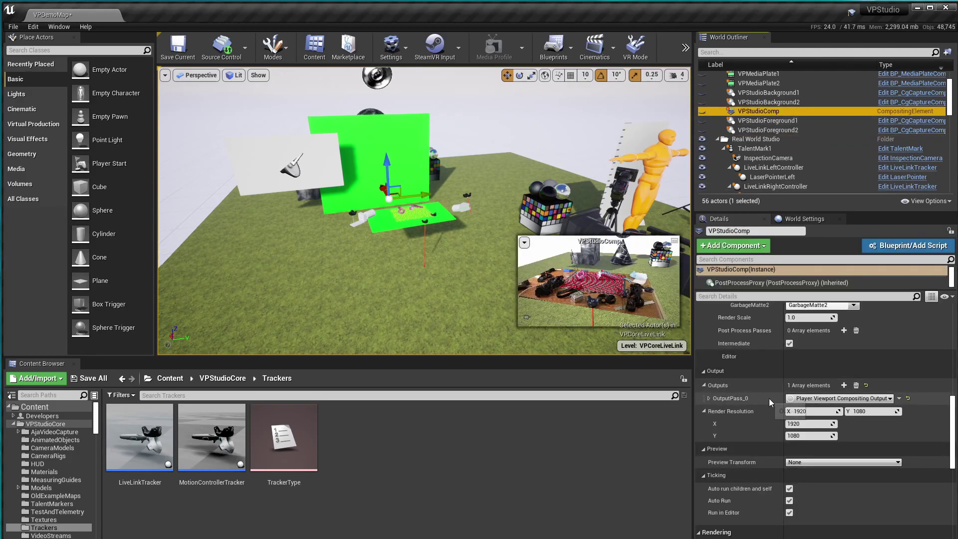
left_click(826, 398)
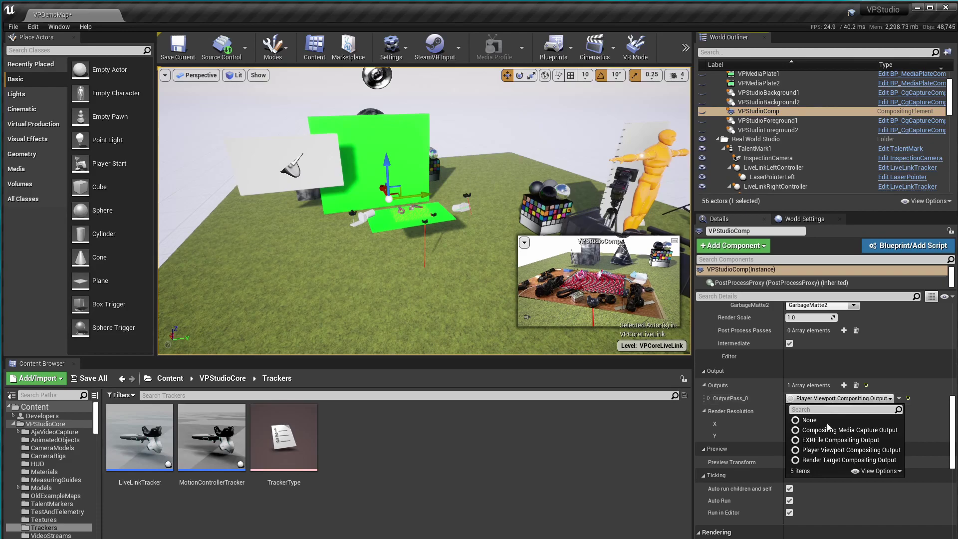
left_click(838, 451)
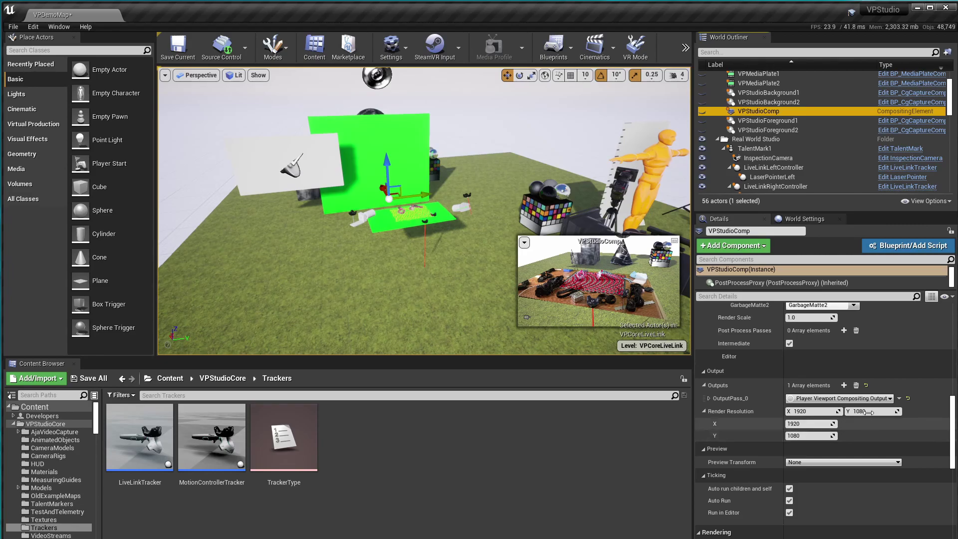
Look through the project assets in the TestAndTelemetry, MeasuringGuides and VPStudioCore folders
left_click(57, 511)
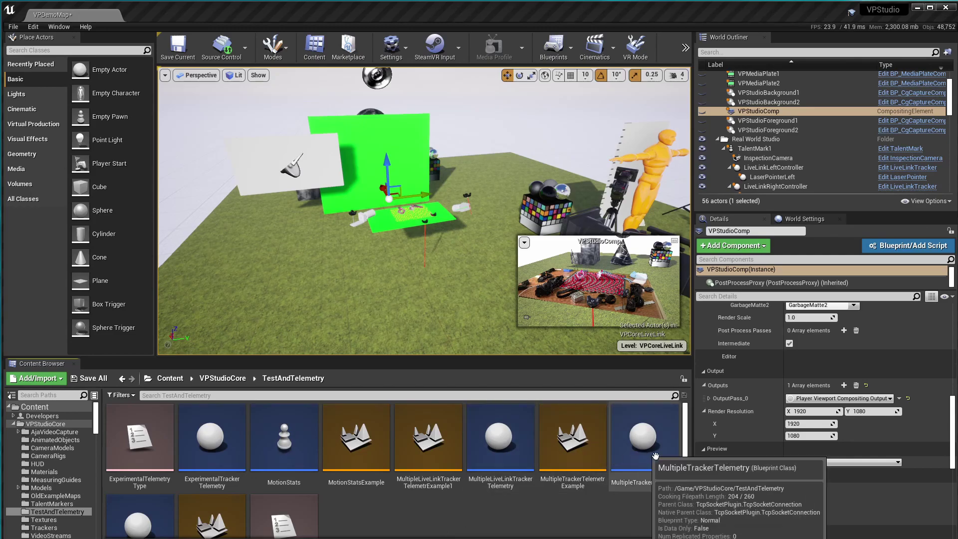
scroll(427, 501, "down", 1)
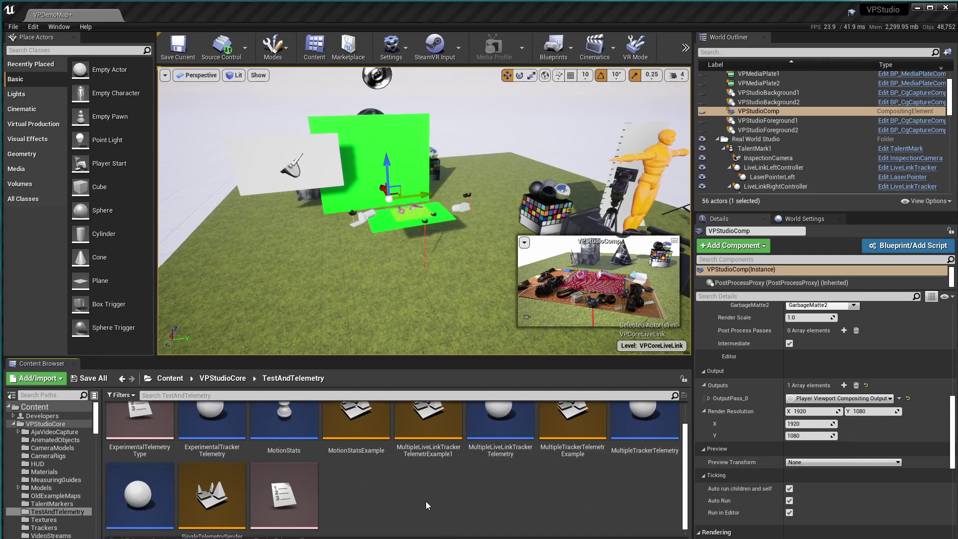
scroll(429, 499, "down", 1)
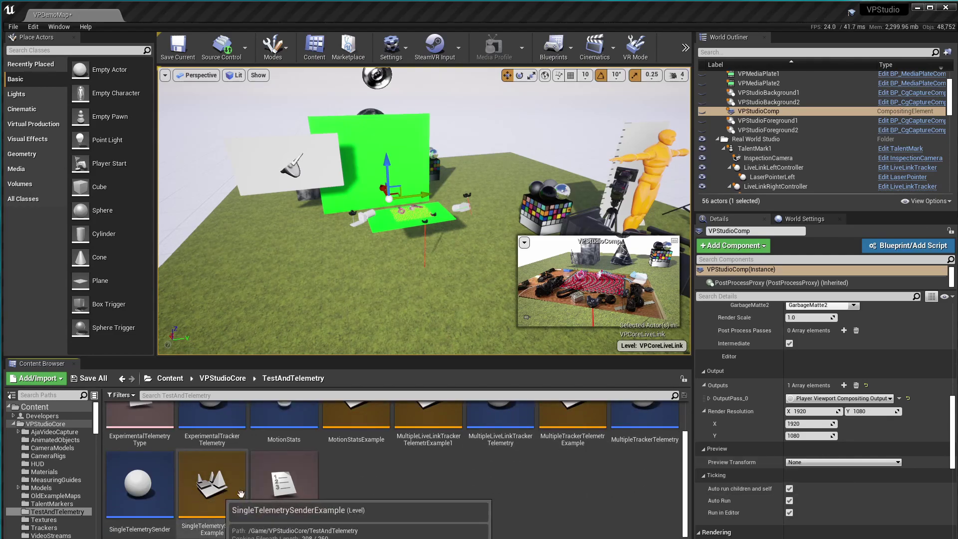
key("alt+Left")
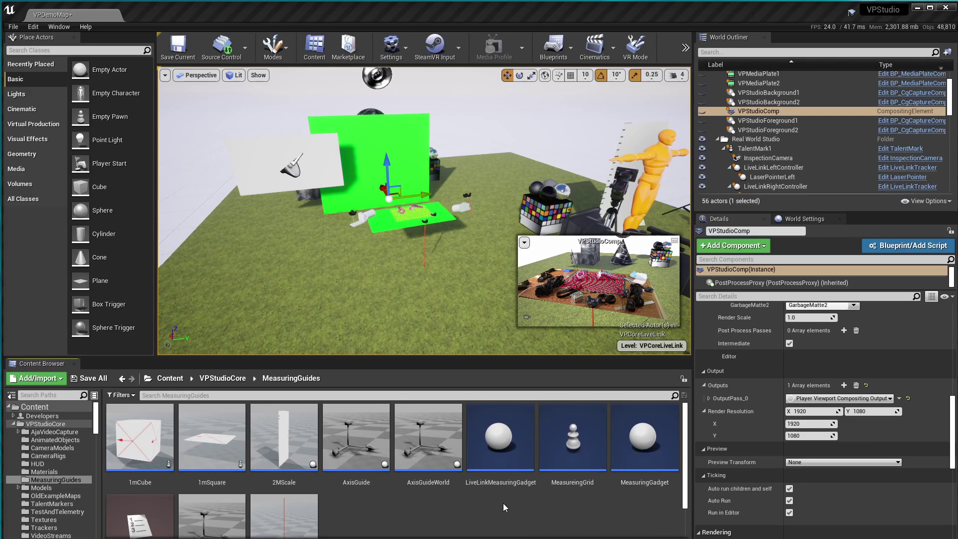
key("alt+Left")
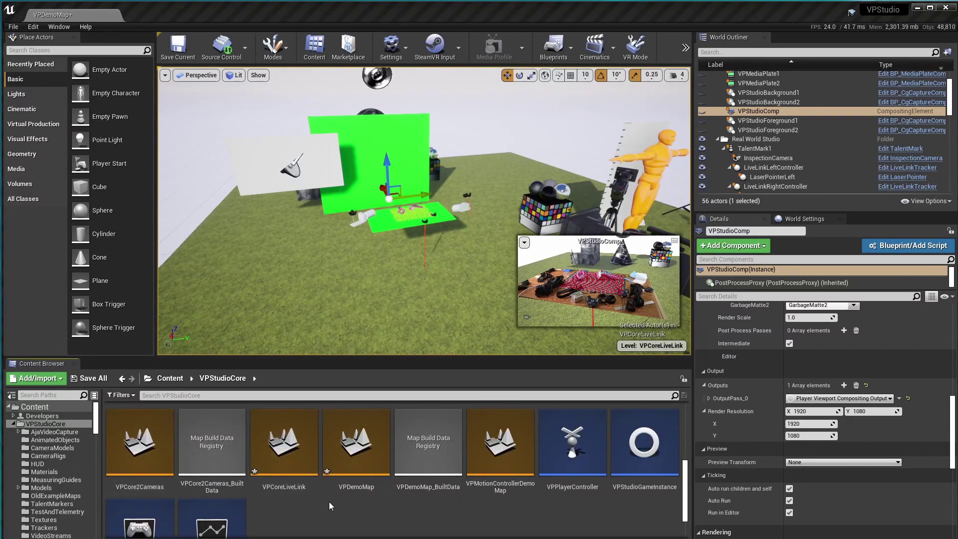